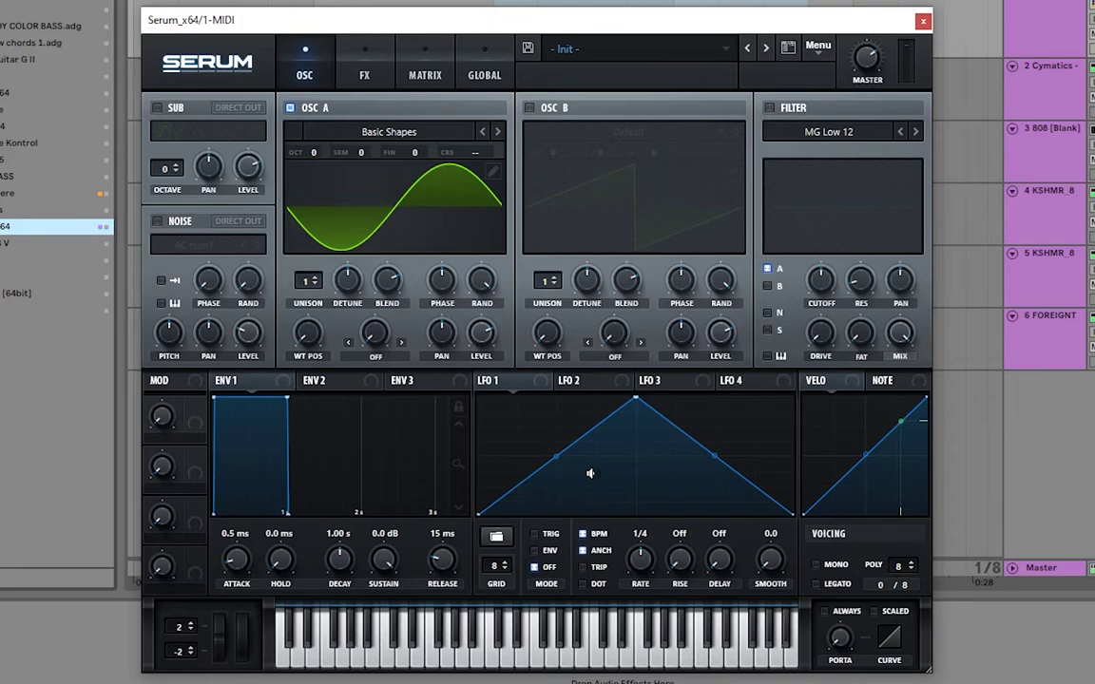
- Set oscillator A's octave to -2 and modulate its coarse pitch with LFO 1 shaped as a falling ramp
left_click_drag(312, 153, 306, 192)
left_click_drag(638, 405, 496, 345)
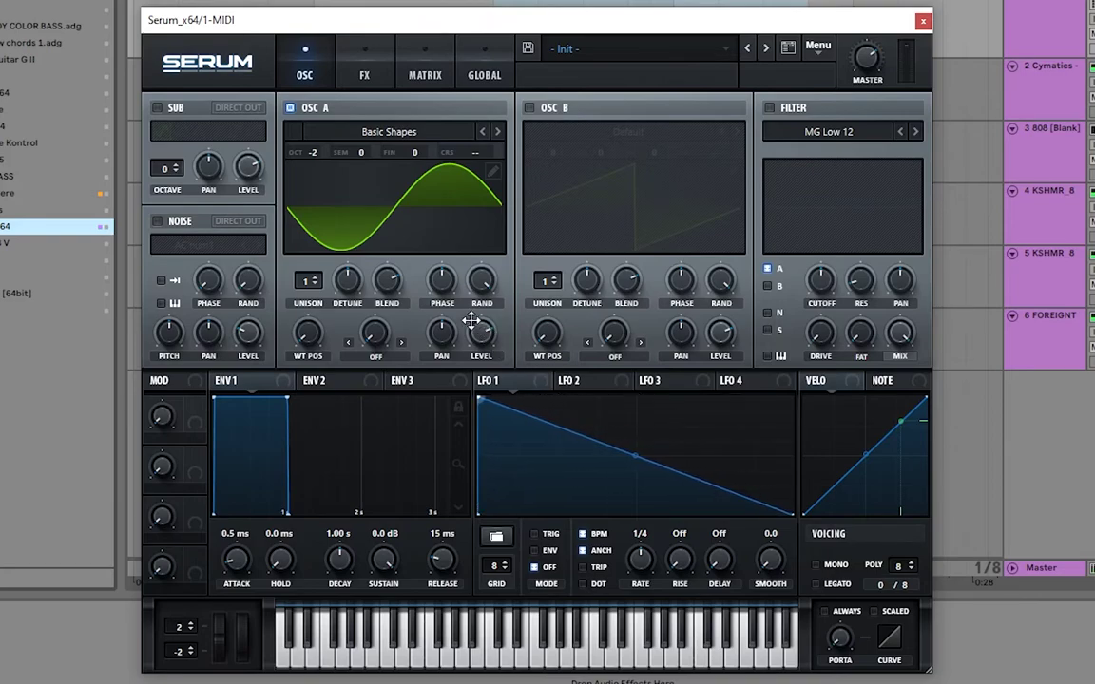
left_click_drag(499, 387, 494, 163)
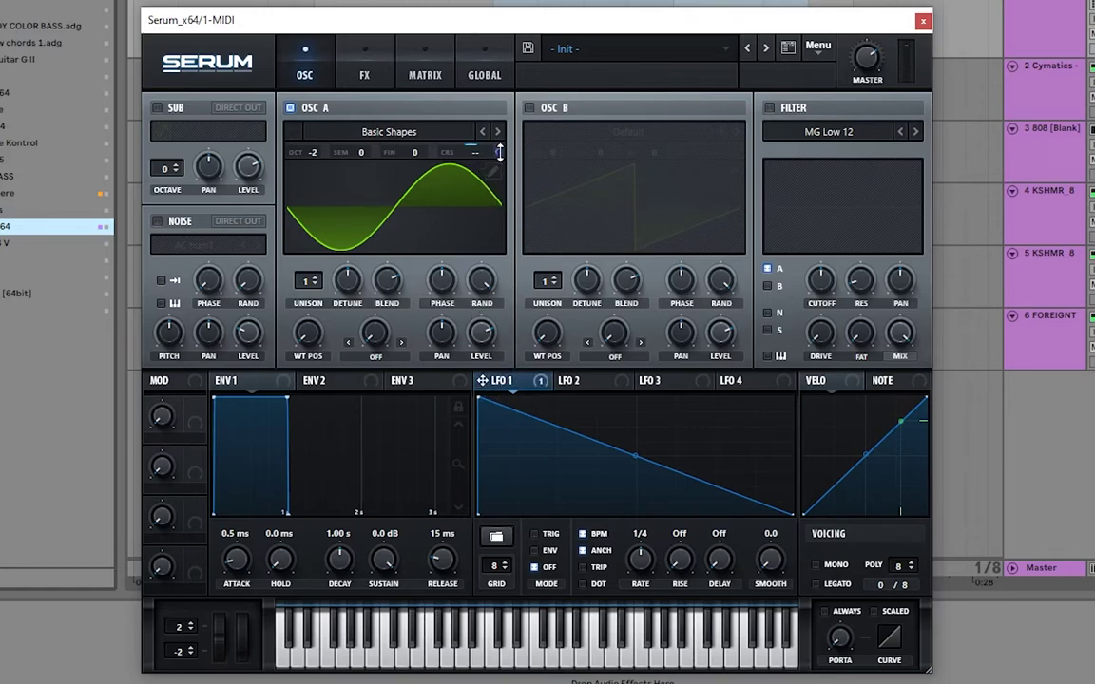
left_click_drag(500, 153, 506, 148)
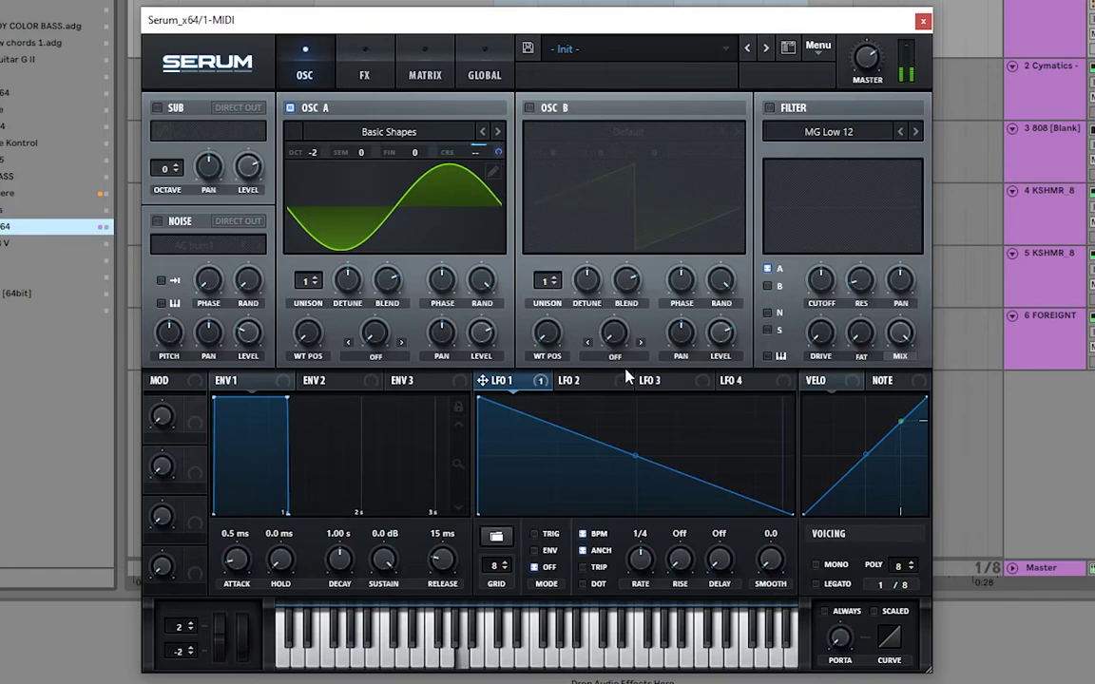
- Run LFO 1 in envelope mode at 13.4 Hz without tempo sync, and bend its ramp with a low point about a third along
left_click(538, 553)
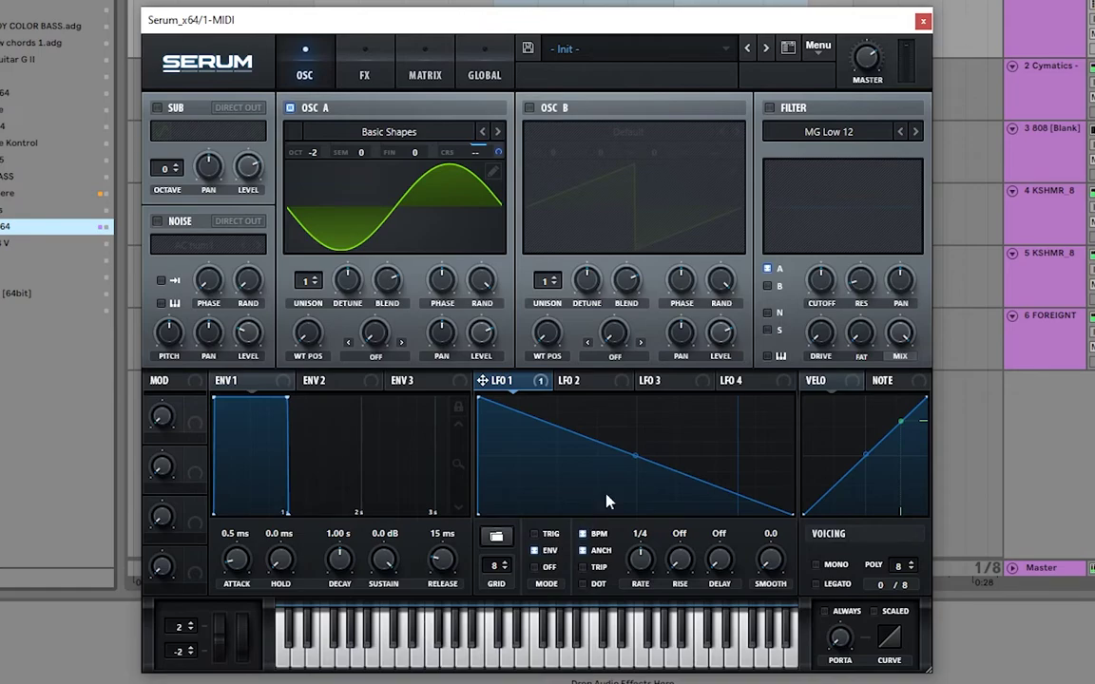
double_click(591, 456)
left_click_drag(591, 456, 558, 504)
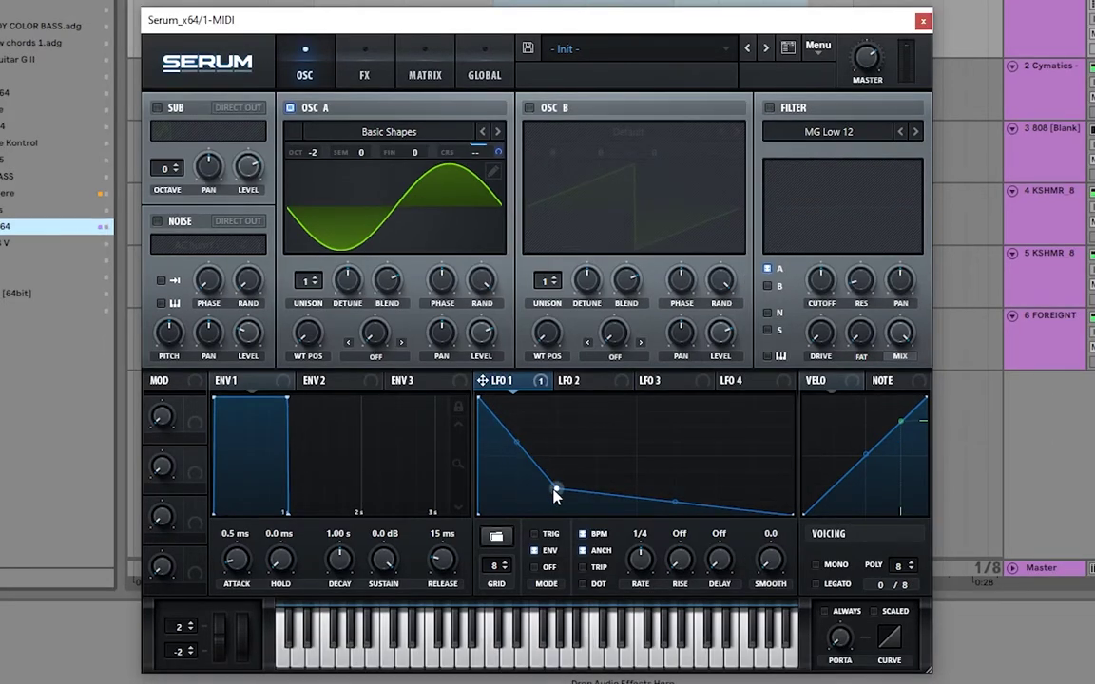
left_click(591, 536)
left_click_drag(644, 569, 646, 565)
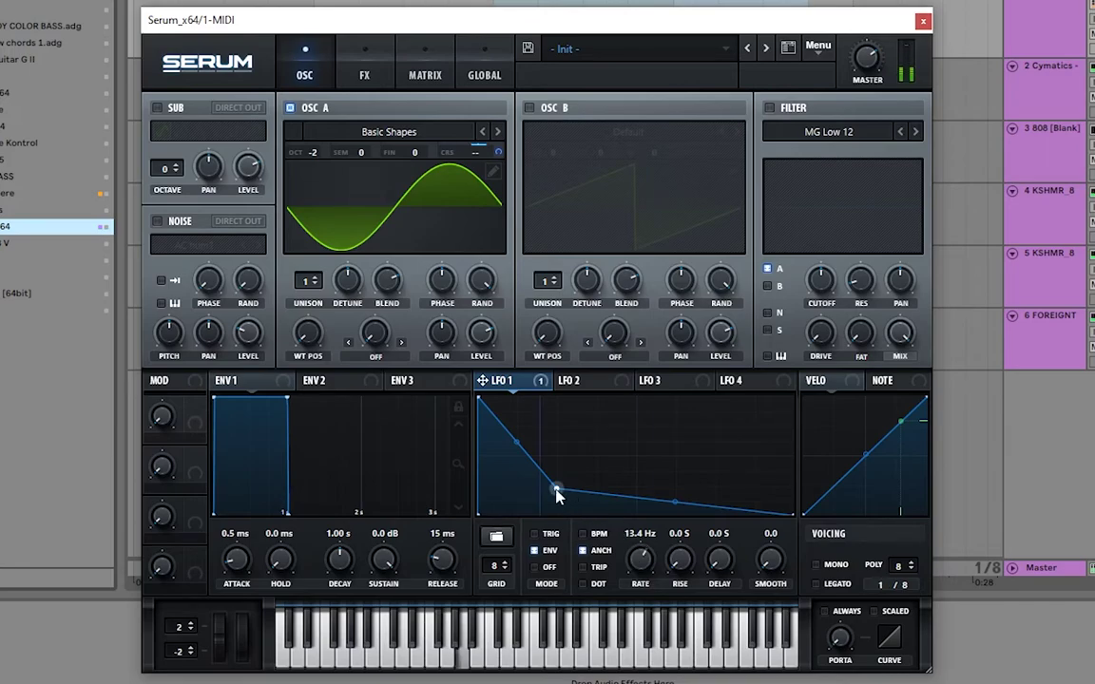
left_click_drag(558, 495, 596, 487)
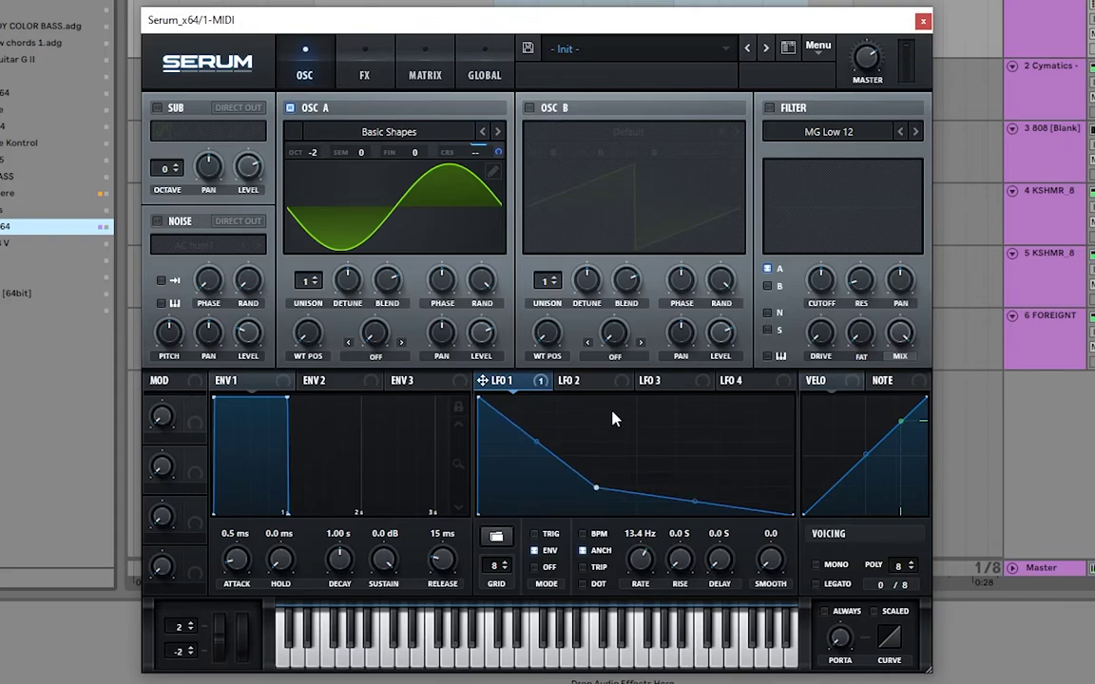
- Lower oscillator A's base level and modulate it with LFO 2 at an amount of 80
left_click(580, 380)
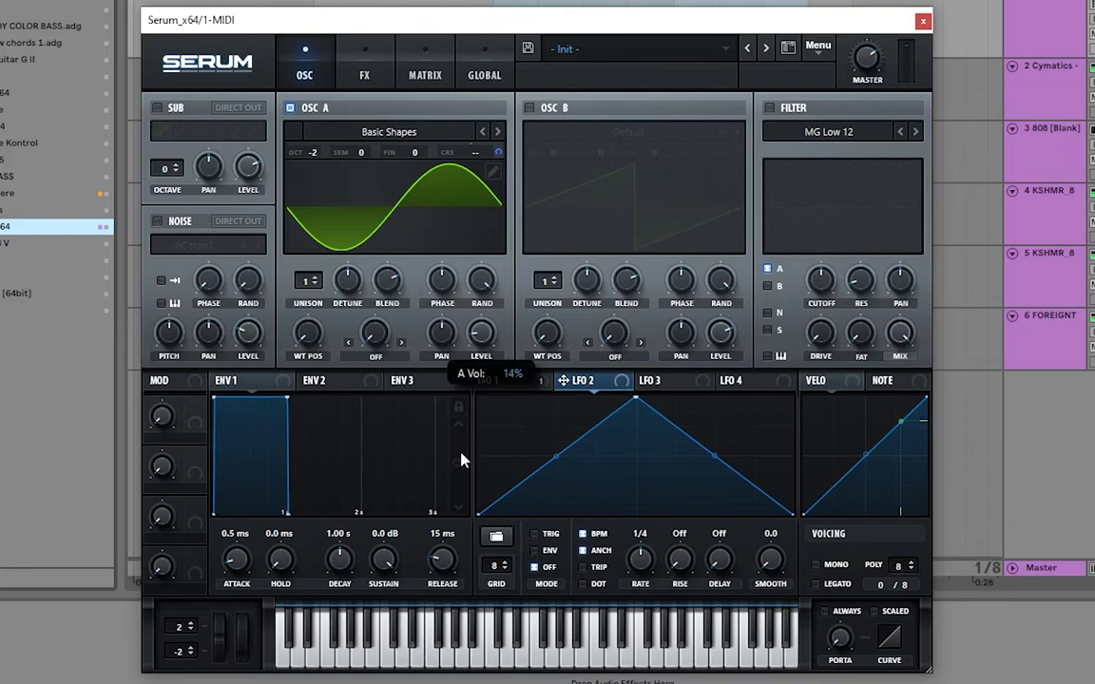
left_click_drag(599, 390, 481, 332)
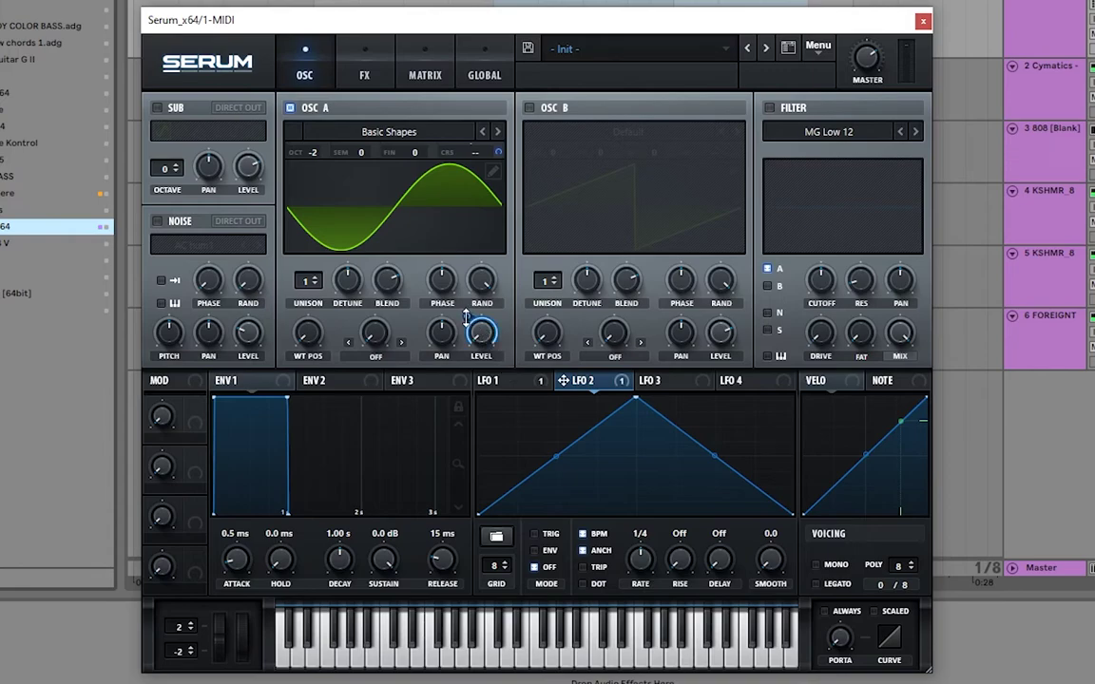
mouse_move(457, 326)
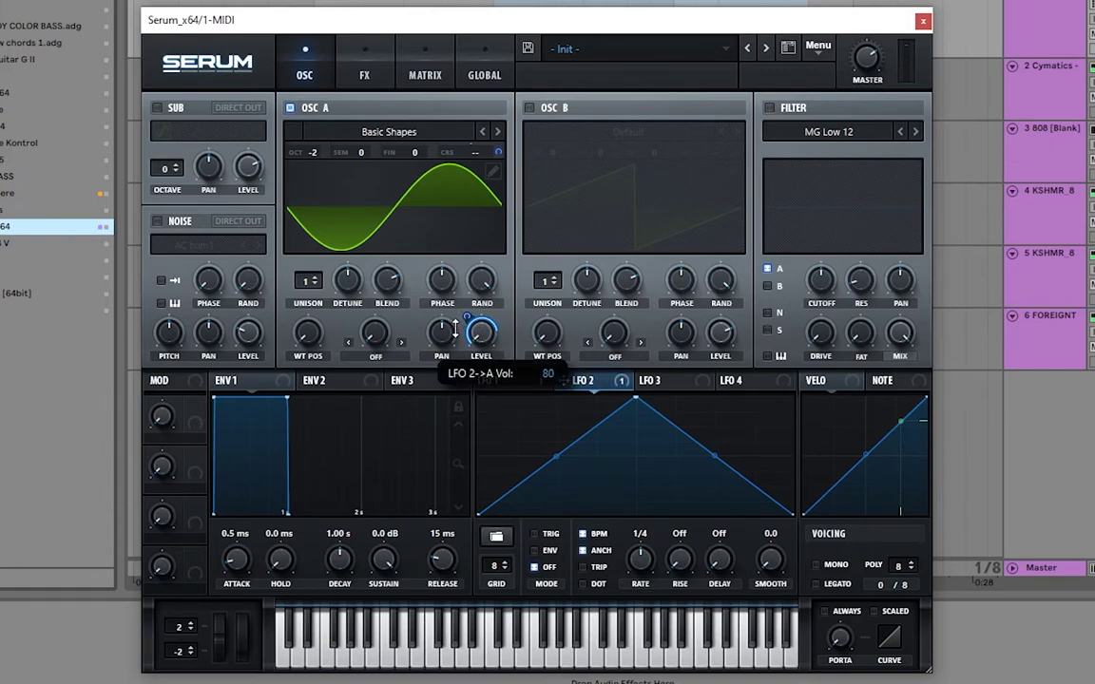
- Shape LFO 2 as a falling ramp and run it in envelope mode at 0.5 Hz without tempo sync
left_click_drag(636, 397, 480, 354)
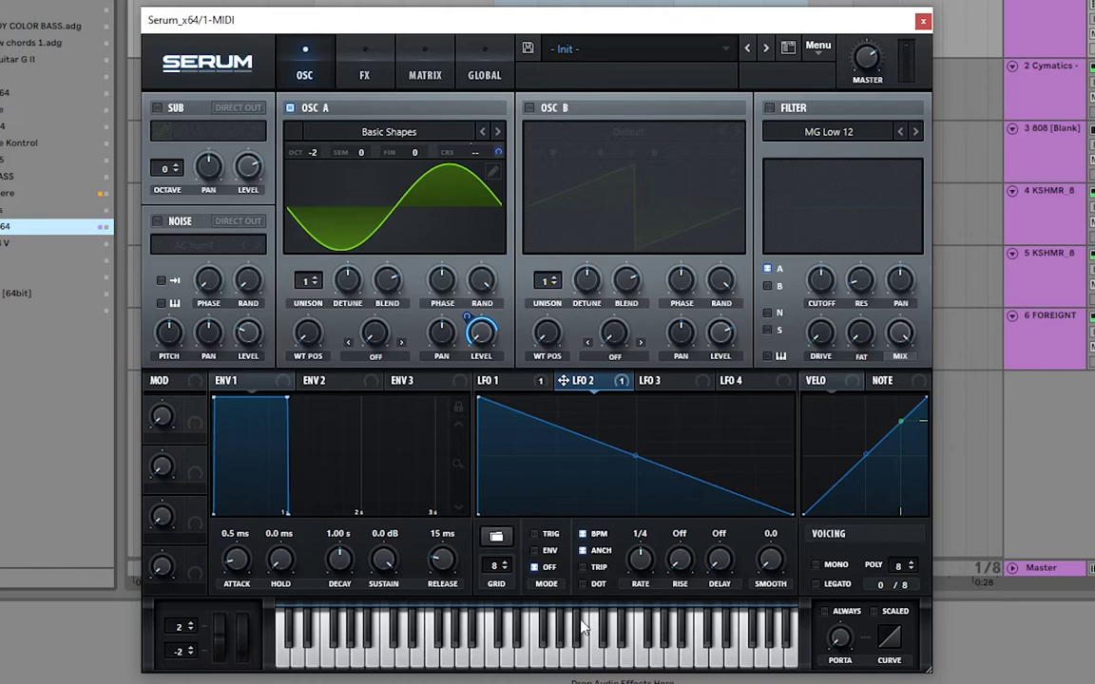
left_click(584, 534)
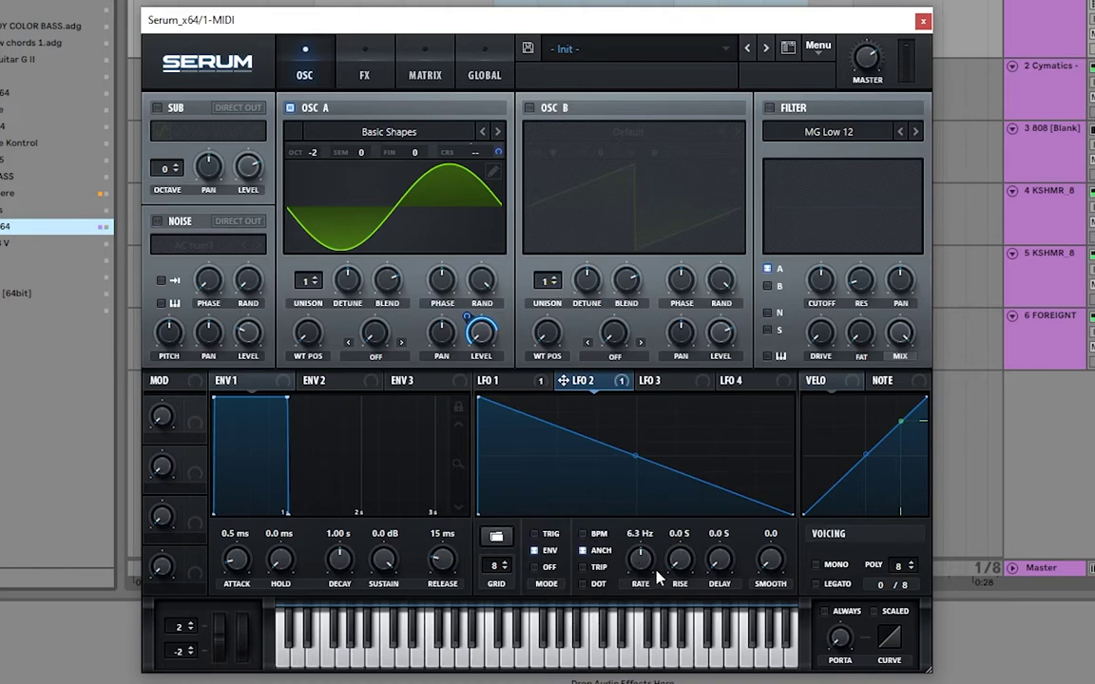
left_click_drag(647, 571, 637, 605)
- Enable the distortion effect in Tube mode and raise its drive
left_click(366, 76)
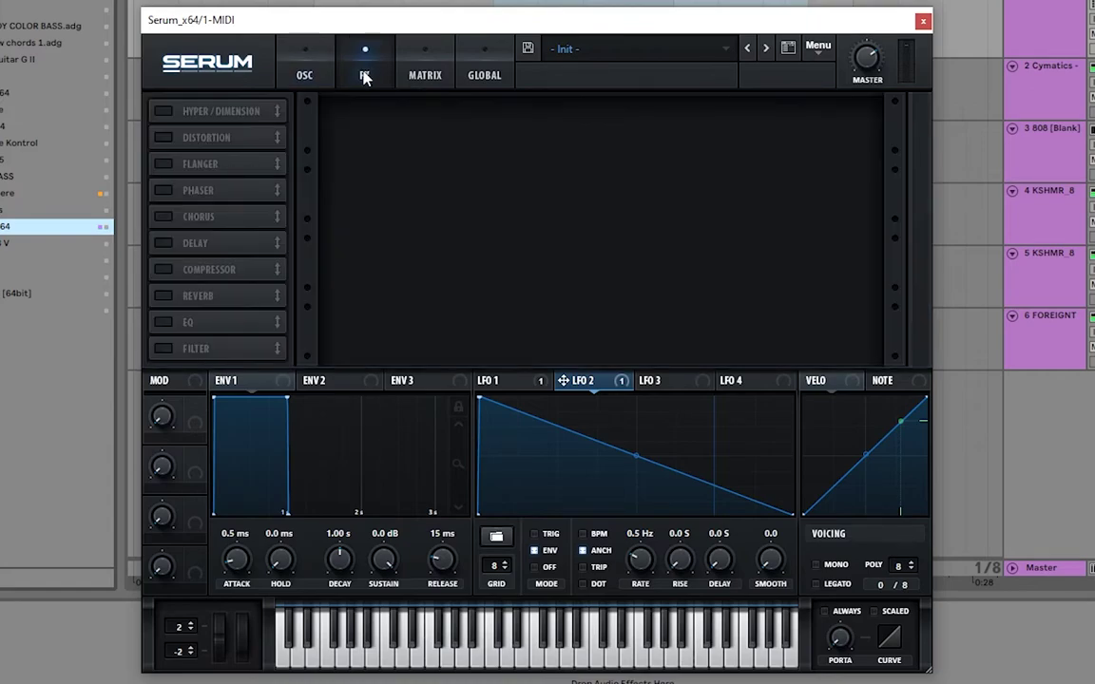
left_click(164, 138)
left_click_drag(722, 121, 786, 48)
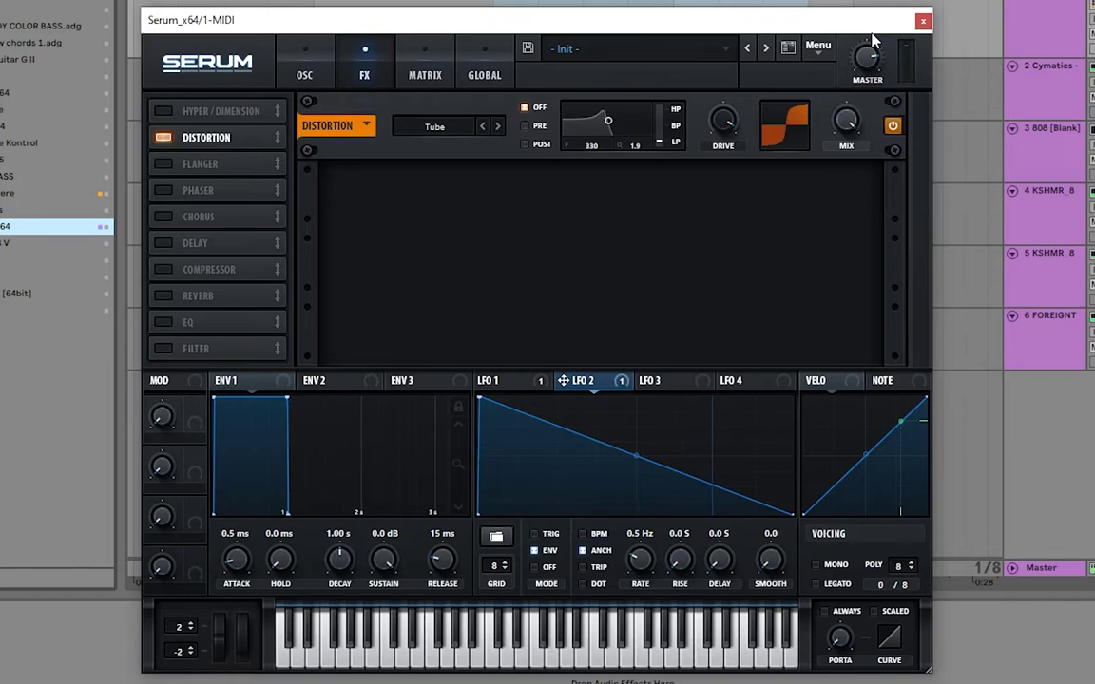
- Modulate the noise level with LFO 2 at an amount of 21
left_click(313, 72)
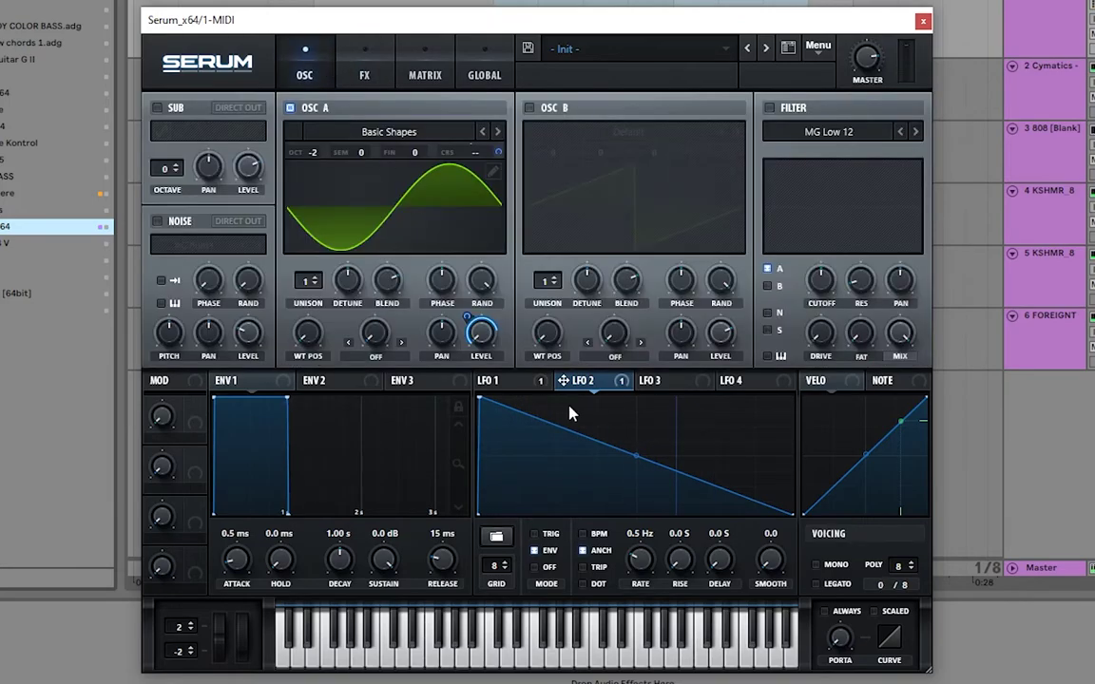
left_click_drag(589, 392, 246, 366)
left_click_drag(235, 318, 211, 343)
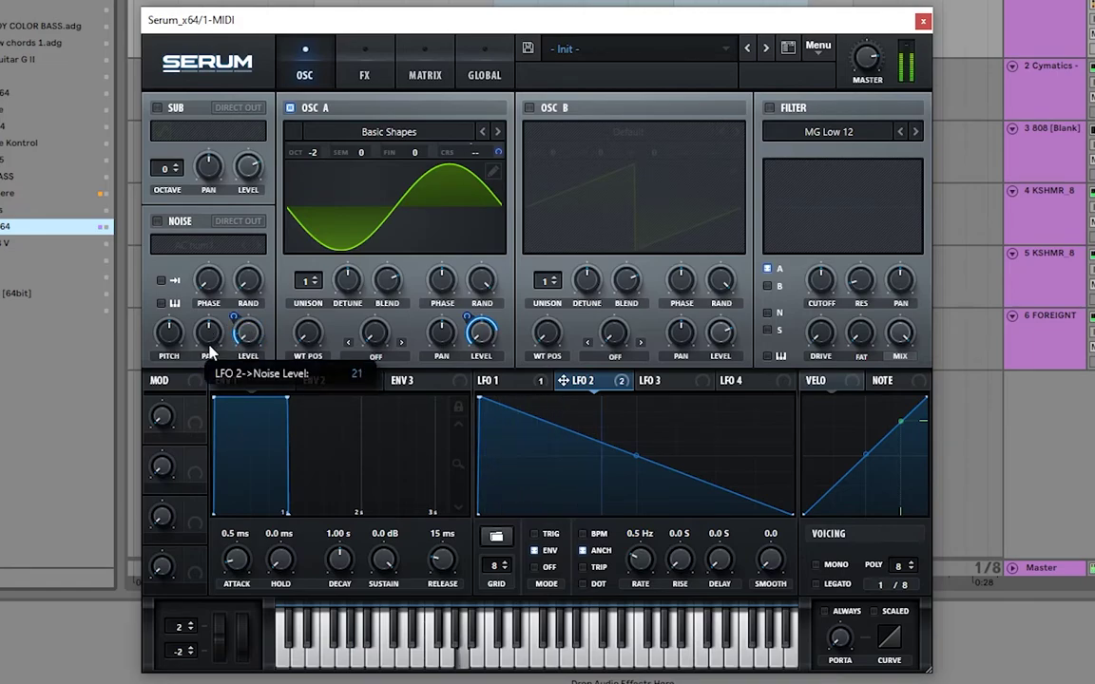
- Enable the noise oscillator with the Analog sample ARP white and adjust its level
left_click(174, 249)
left_click(202, 245)
mouse_move(223, 262)
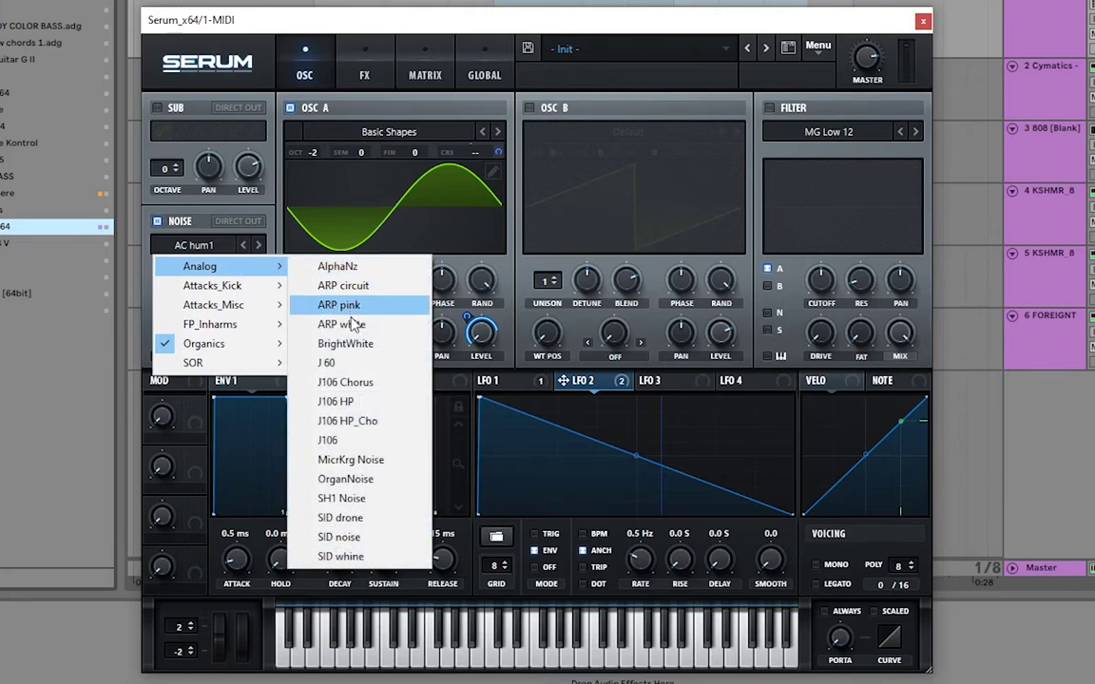
left_click(353, 326)
left_click_drag(255, 342, 223, 317)
- Enable the EQ effect, switch its high band to a low-pass shape, and adjust that band's frequency and Q to 35%
left_click(364, 75)
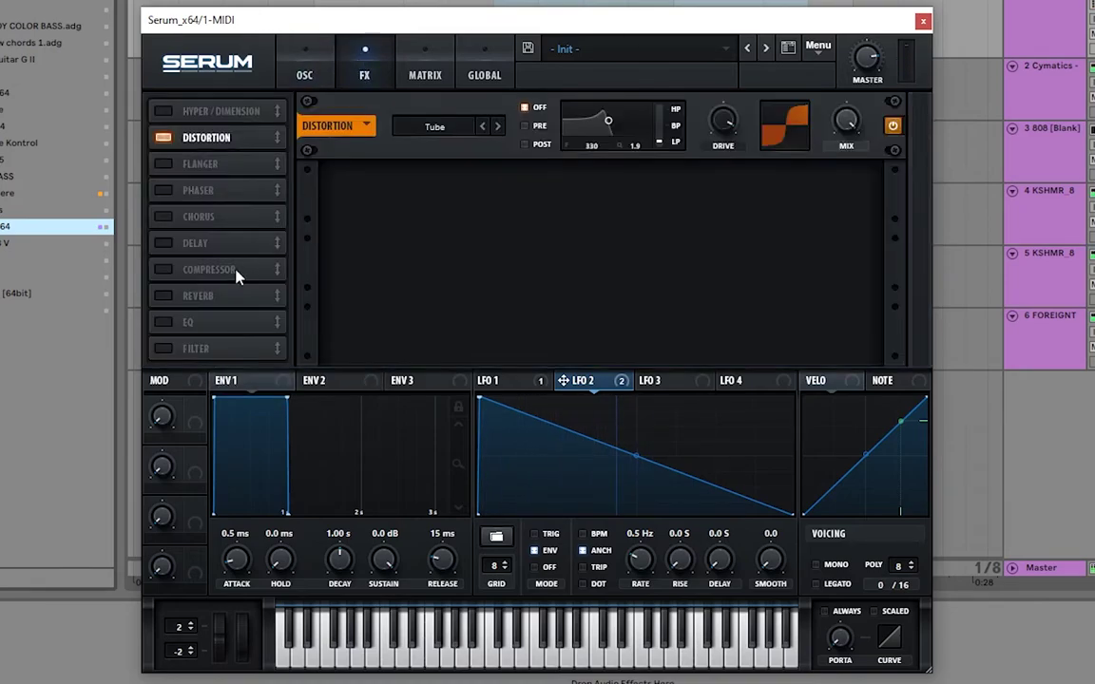
left_click(164, 323)
left_click(650, 210)
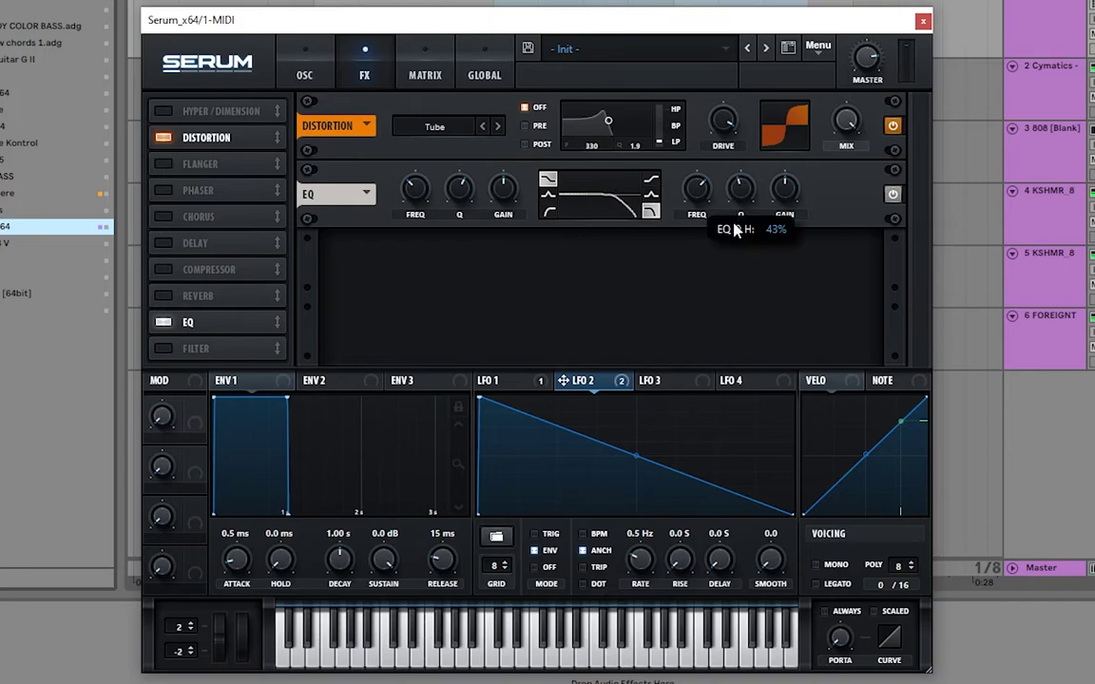
left_click_drag(702, 203, 704, 201)
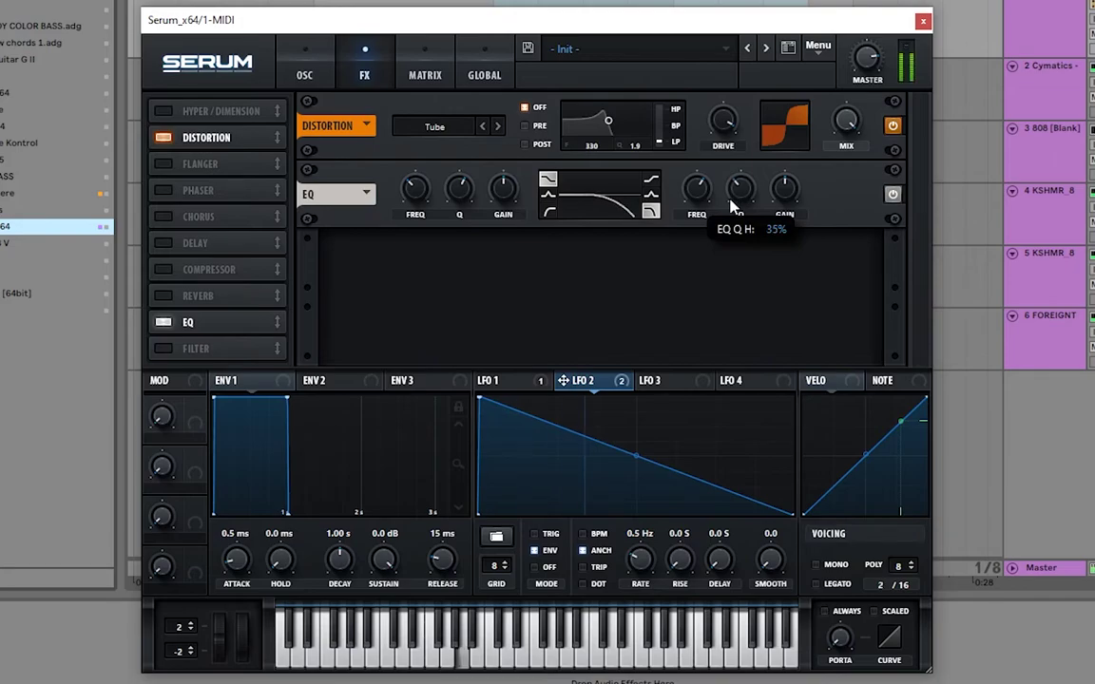
scroll(733, 206, "up", 1)
- Enable the compressor effect and lower its threshold
left_click(163, 270)
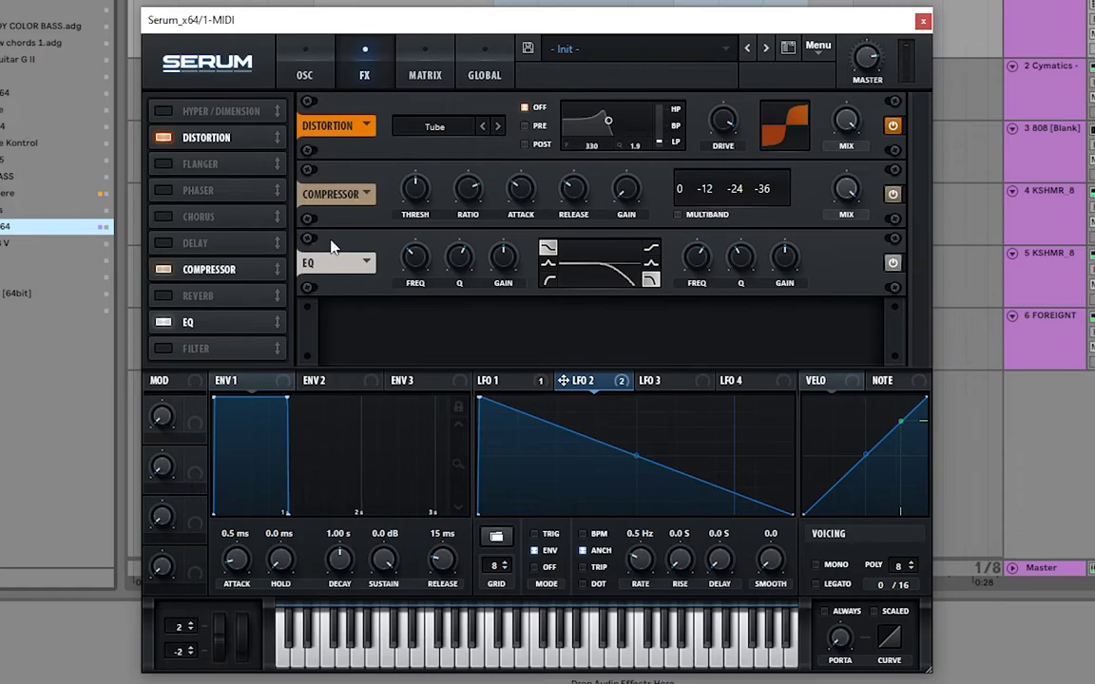
left_click(425, 200)
mouse_move(414, 197)
left_mouse_down()
mouse_move(367, 192)
mouse_move(411, 213)
left_mouse_up()
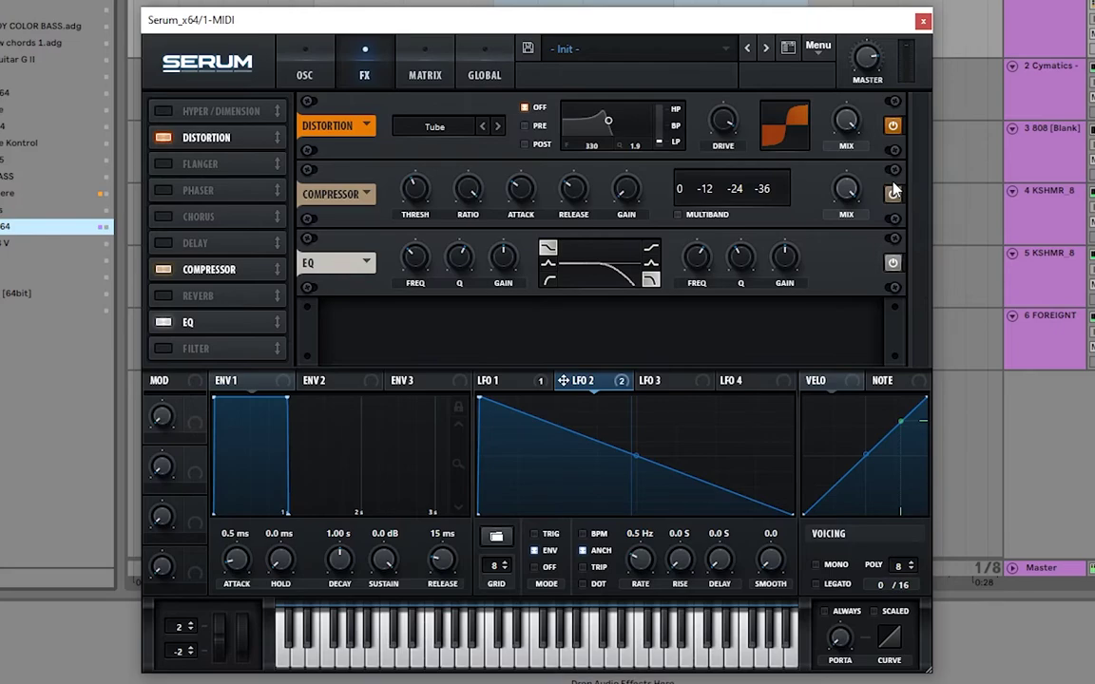
- Close the synth window and create a two-bar MIDI clip at bar 17 on the Serum track holding one full-length A2 note
left_click(305, 75)
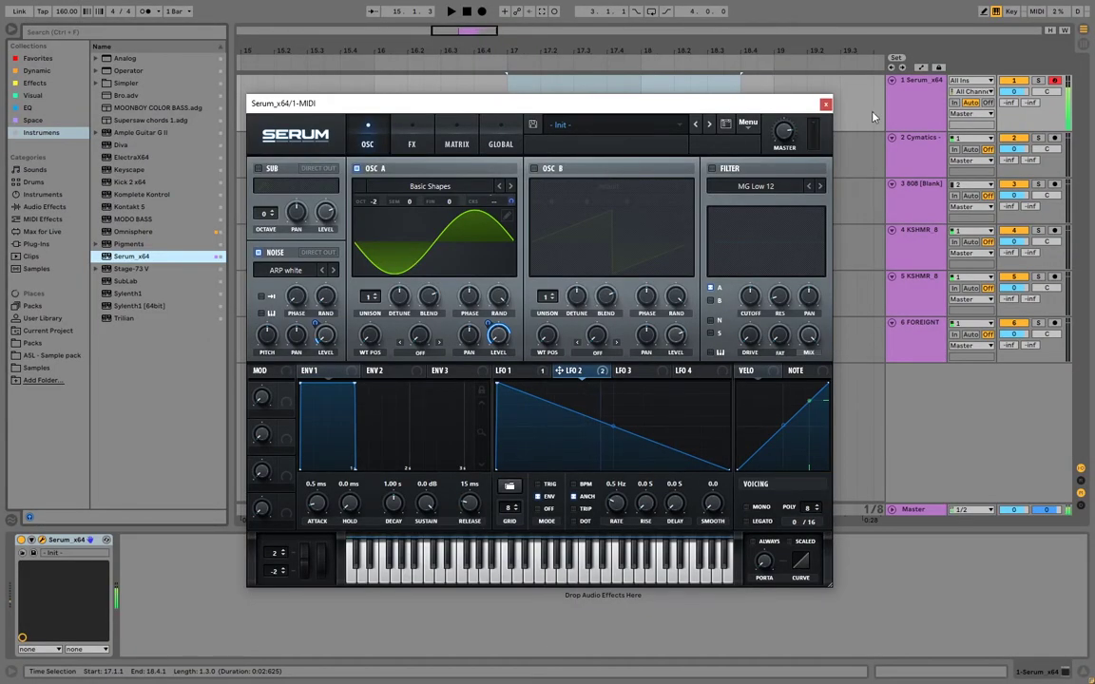
left_click(825, 105)
left_click(508, 119)
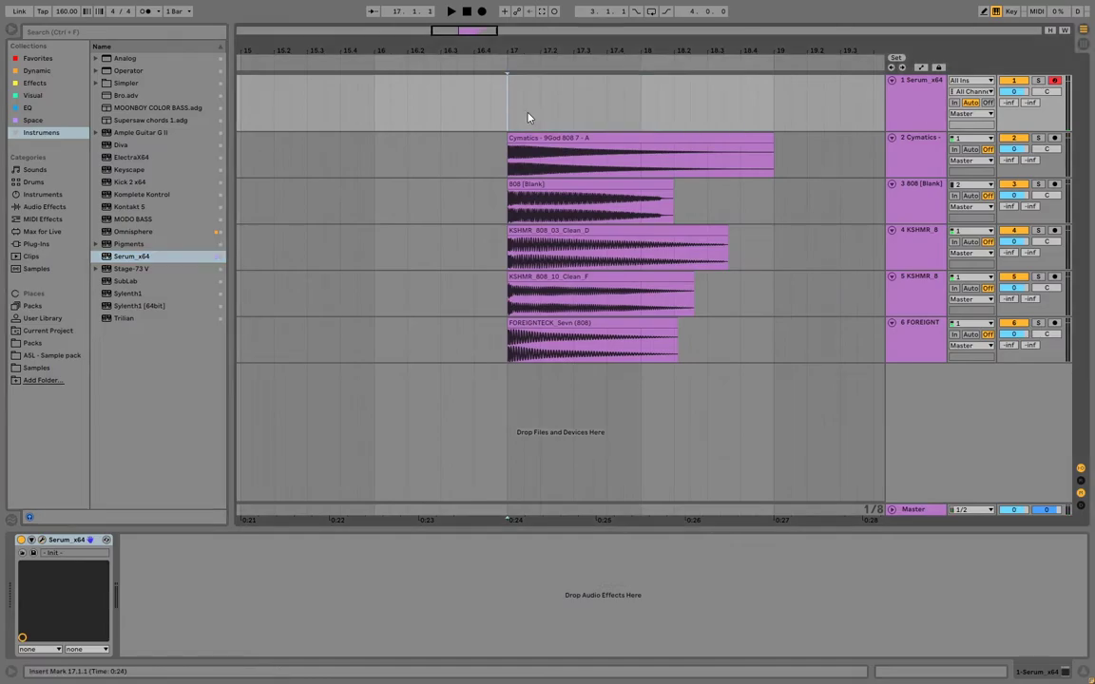
left_click_drag(514, 117, 778, 119)
right_click(722, 112)
left_click(760, 213)
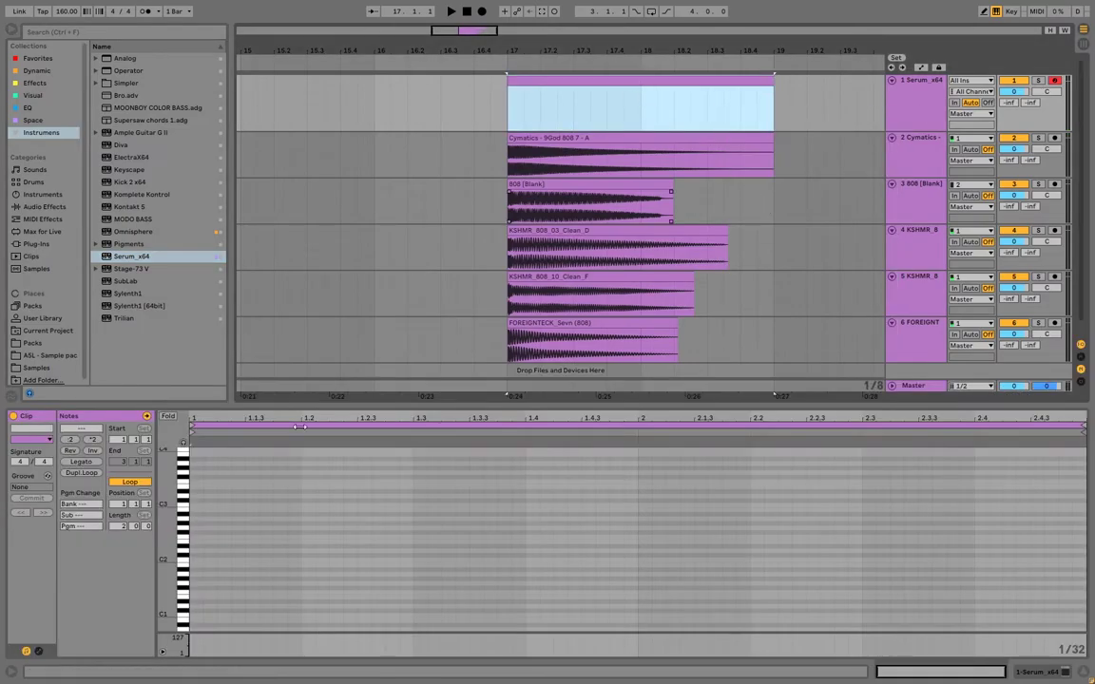
double_click(192, 519)
left_click_drag(202, 519, 1086, 519)
- Duplicate the Serum track and render the copy to audio by freezing and flattening it
left_click(897, 113)
right_click(895, 113)
left_click(918, 135)
right_click(919, 156)
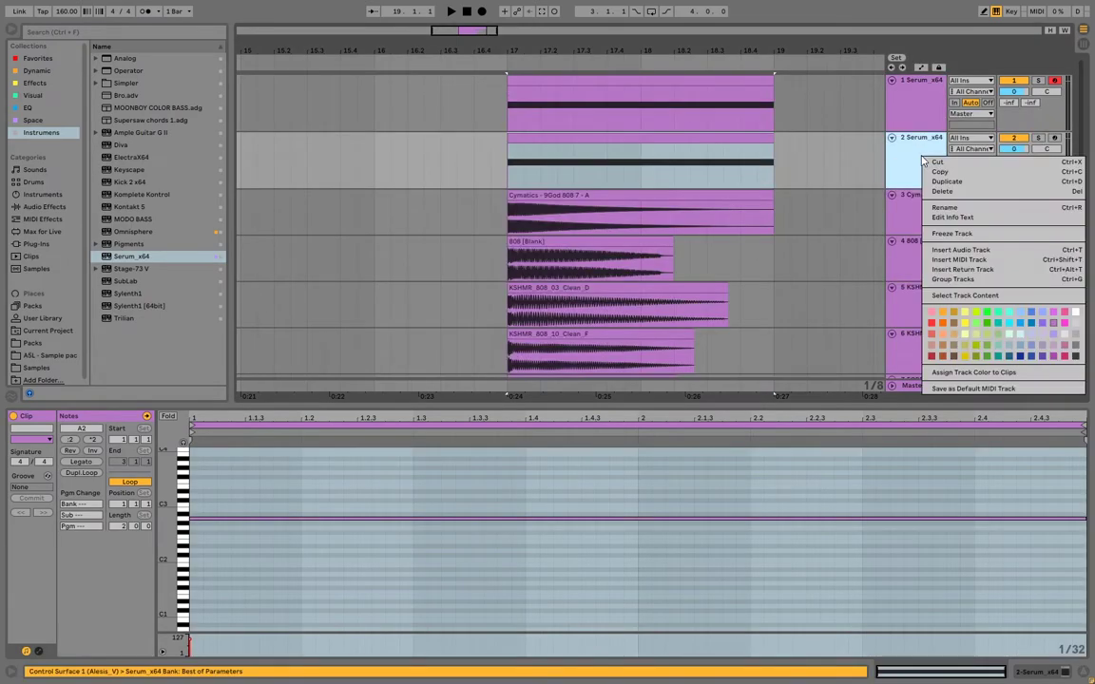
left_click(953, 234)
right_click(917, 164)
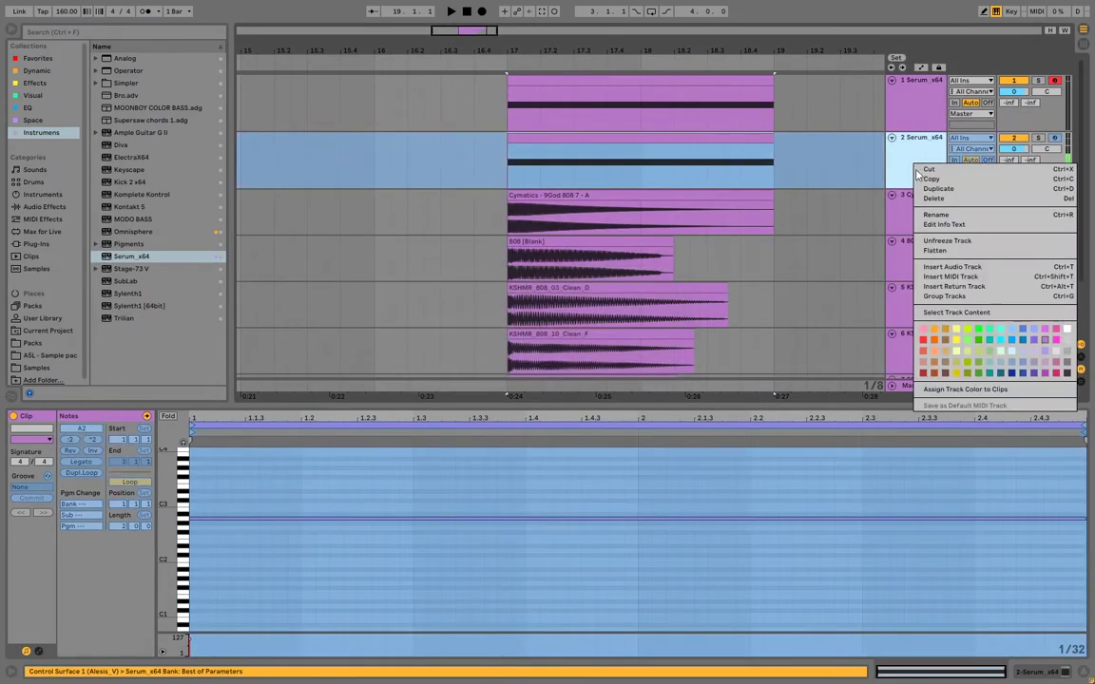
left_click(941, 251)
- Raise the flattened clip's gain to 6.69 dB and trim its silent tail to end at 18.2.3
left_click(741, 159)
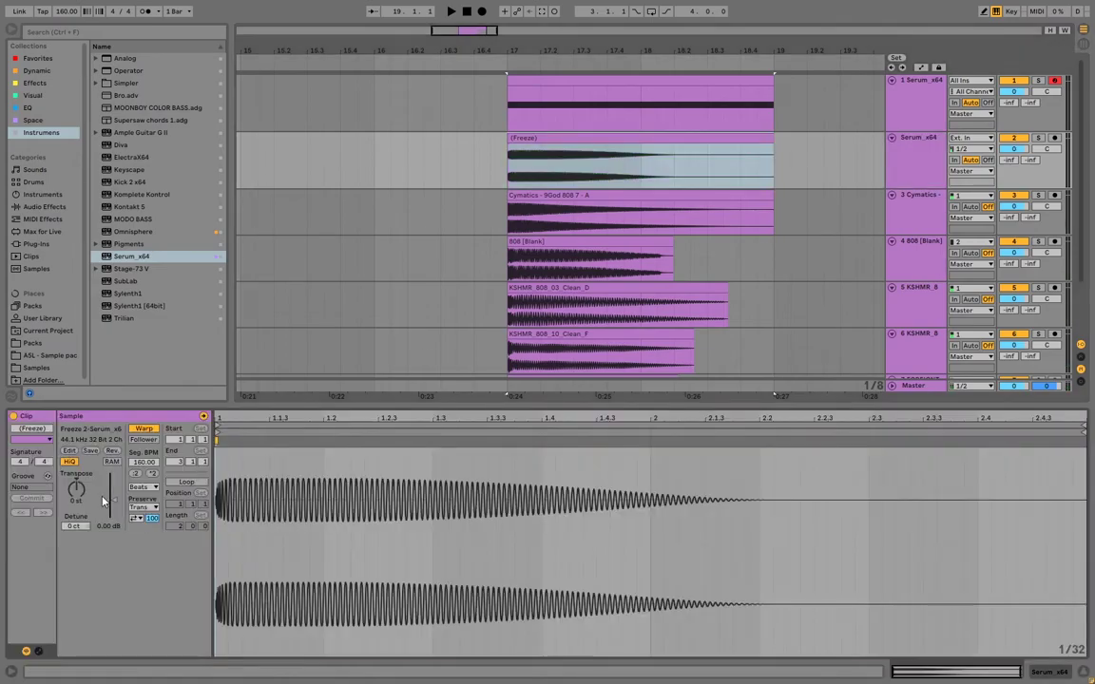
left_click_drag(112, 503, 112, 490)
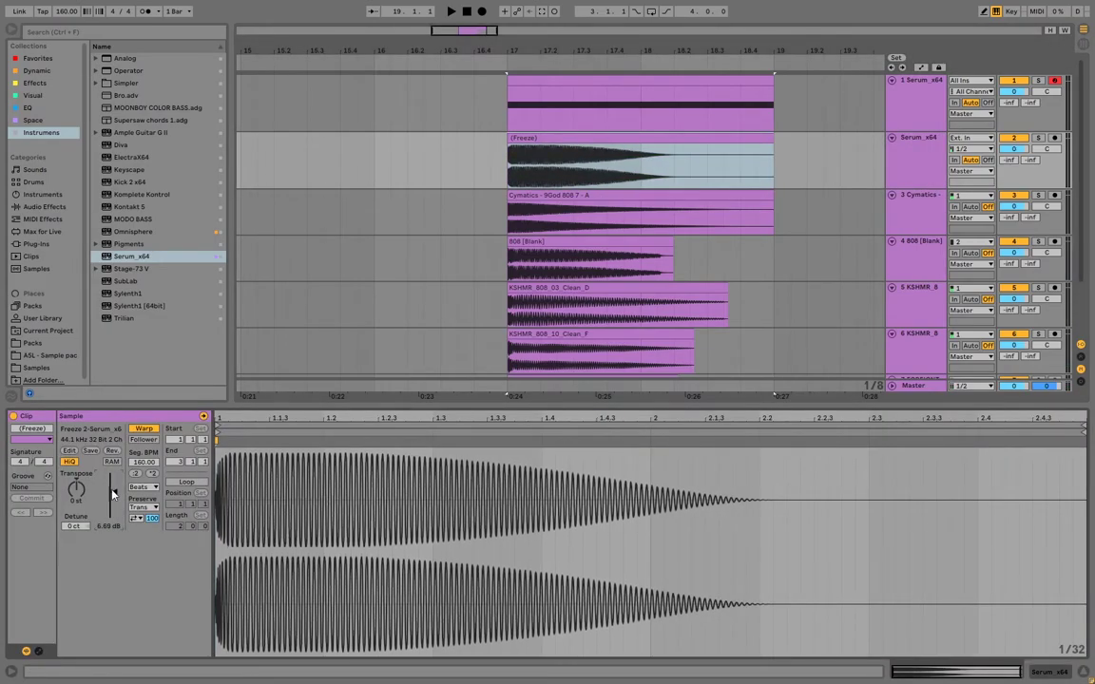
left_click_drag(773, 143, 499, 180)
- Consolidate the trimmed audio clip on the flattened Serum track
left_click(557, 139)
right_click(558, 139)
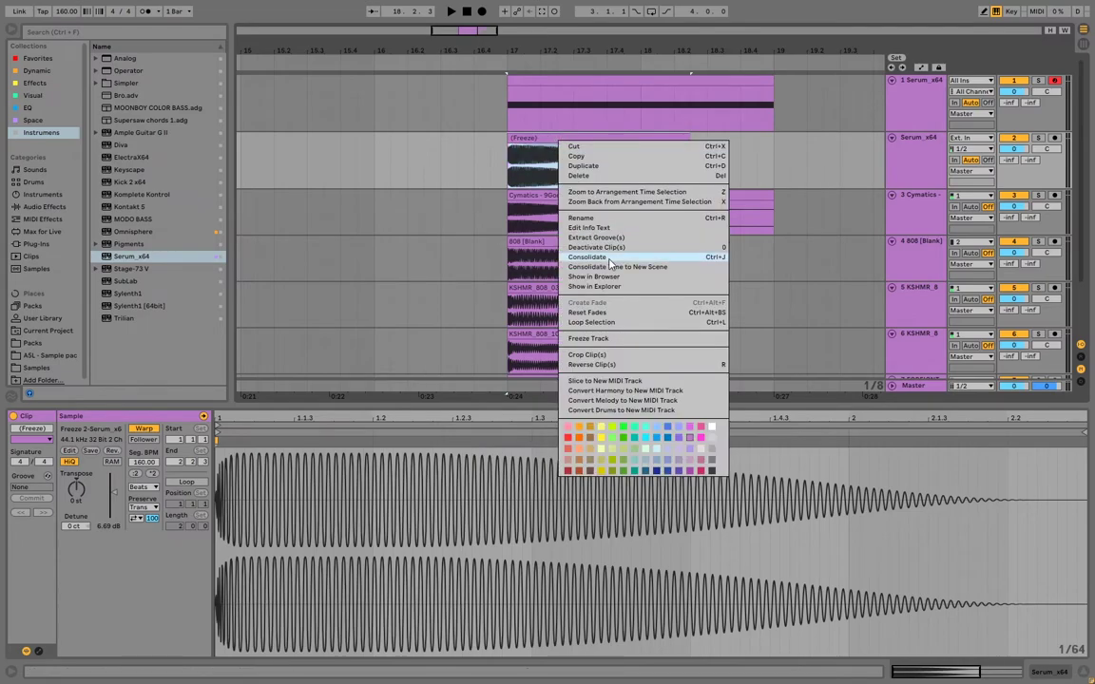
left_click(613, 259)
- Insert a MIDI track below the flattened Serum track and load the consolidated clip into it as a Simpler instrument
left_click(641, 171)
right_click(911, 166)
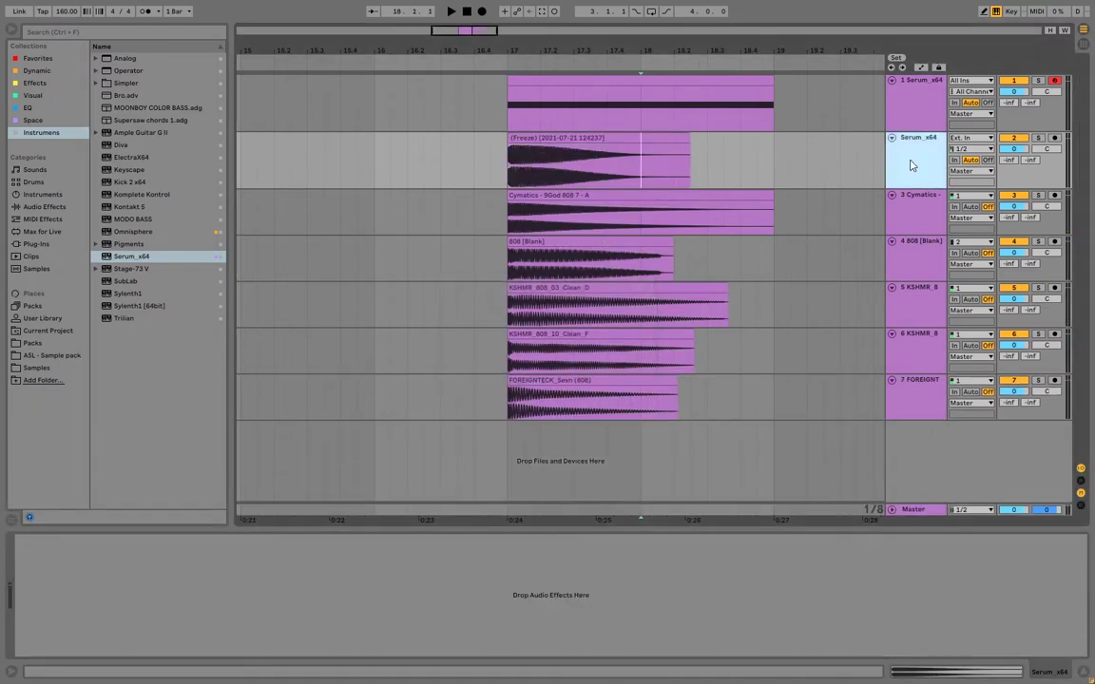
left_click(933, 266)
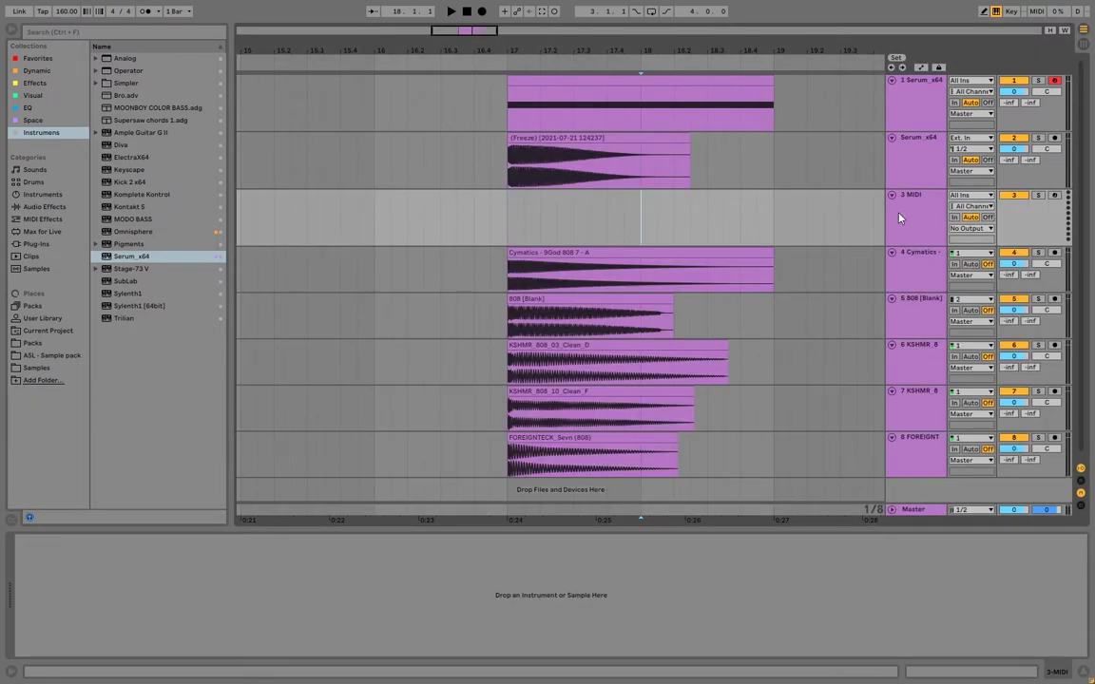
left_click_drag(573, 141, 218, 597)
- Examine the waveform starts of the rendered clip and the reference 808 samples at bar 17 up close
left_click(594, 235)
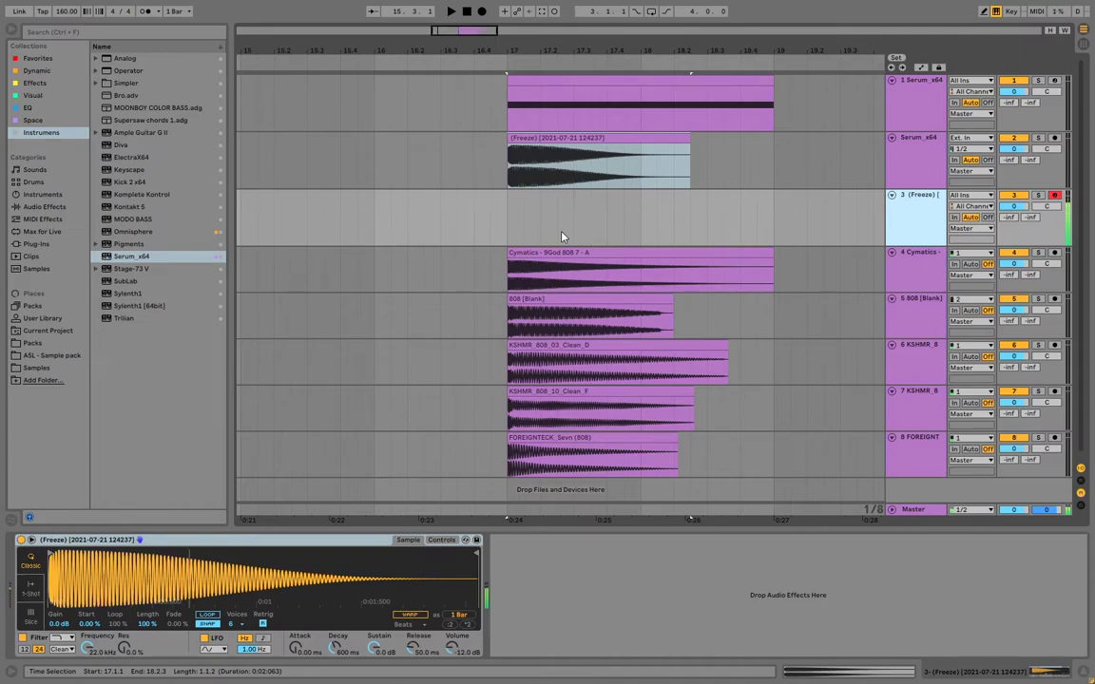
scroll(521, 235, "up", 5)
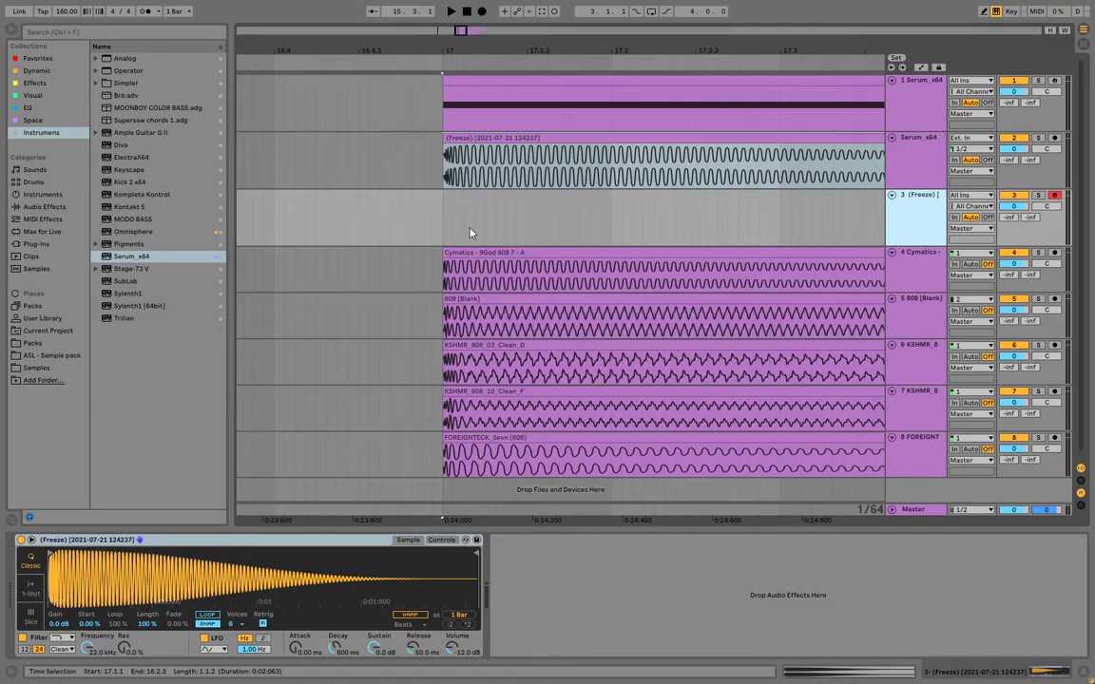